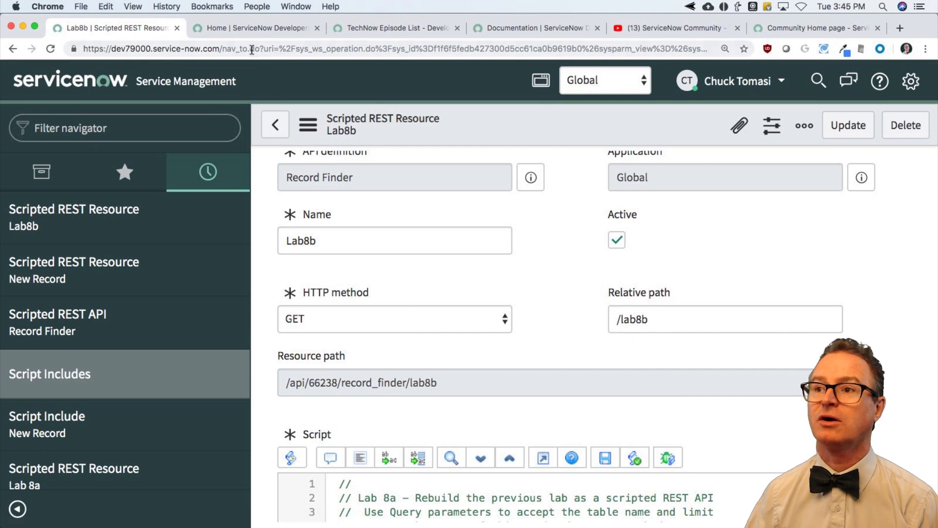
left_click(255, 27)
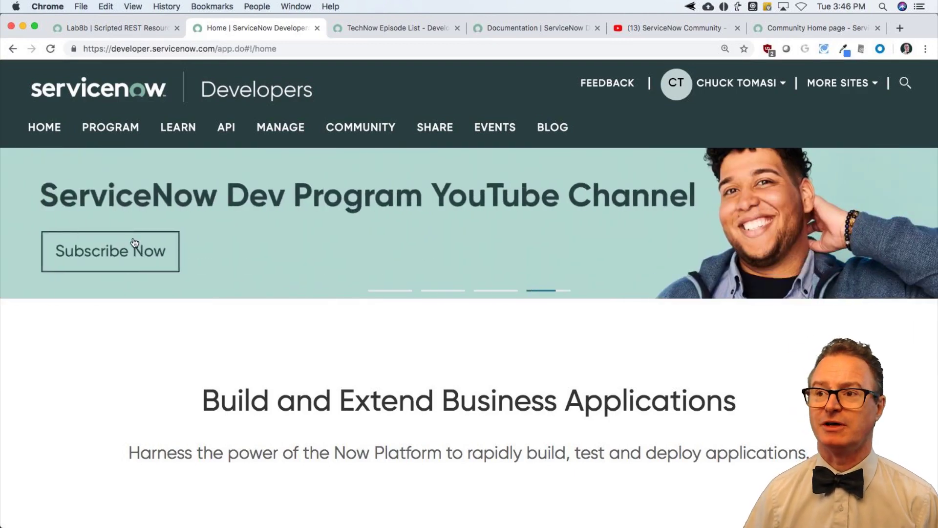
mouse_move(178, 128)
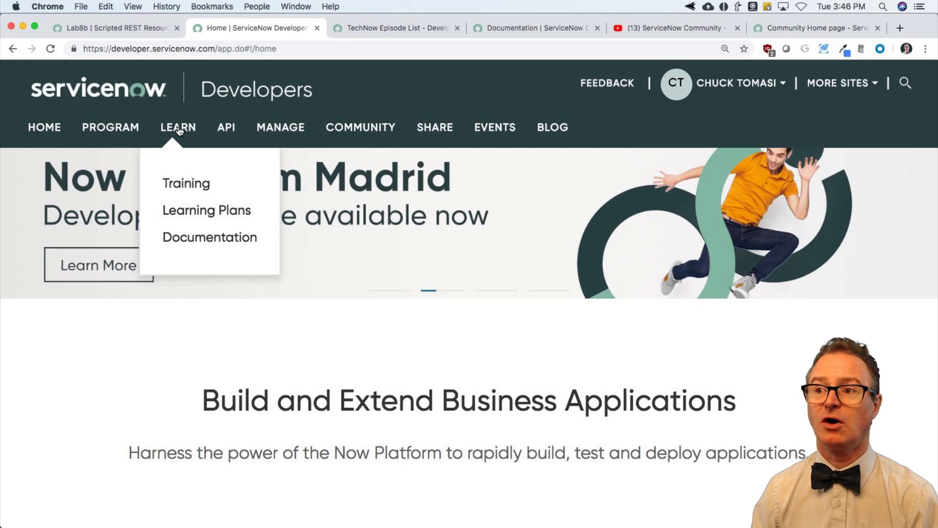
mouse_move(220, 128)
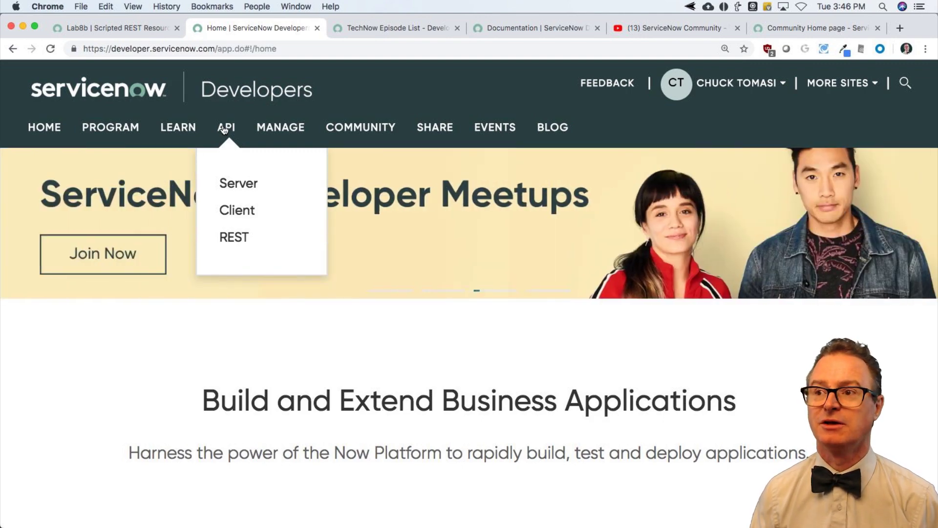
mouse_move(284, 131)
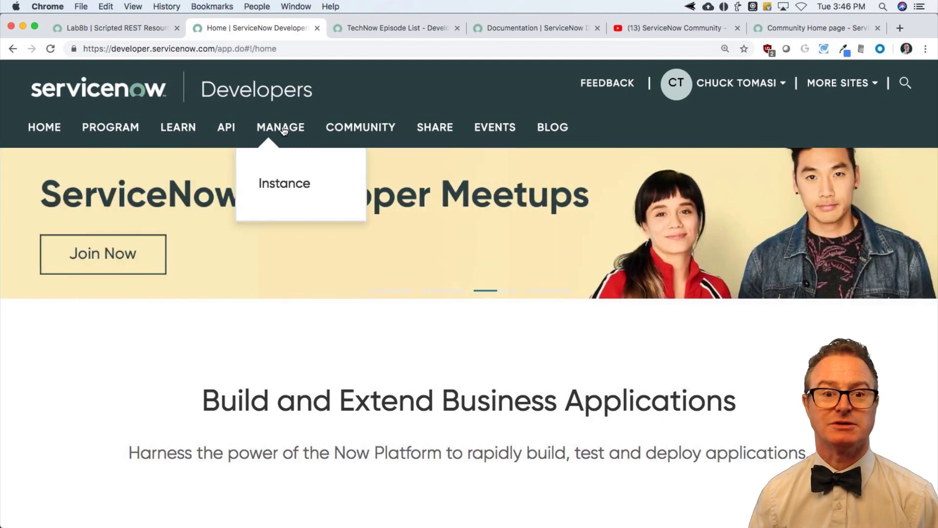
mouse_move(430, 128)
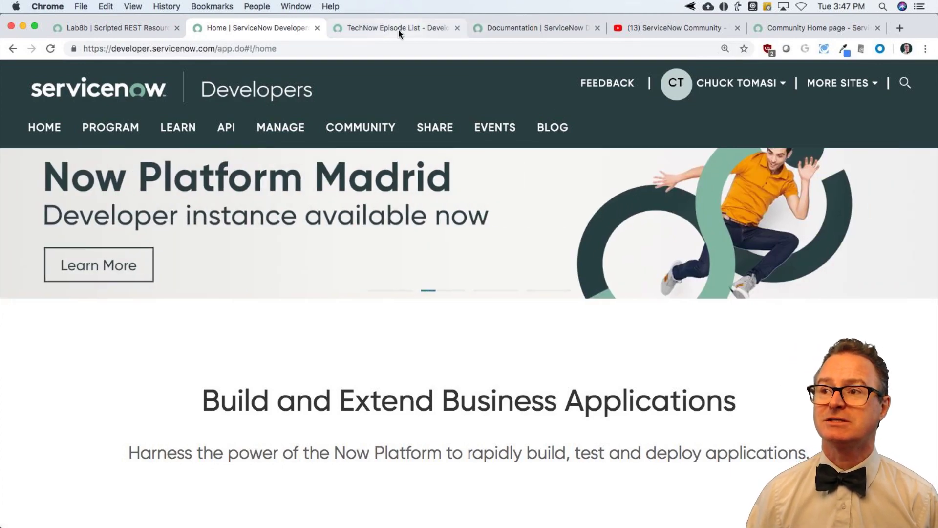
Step: Open the TechNow Episode List and scroll to its episode table, including Jelly parts 1–3 and Script includes
left_click(398, 30)
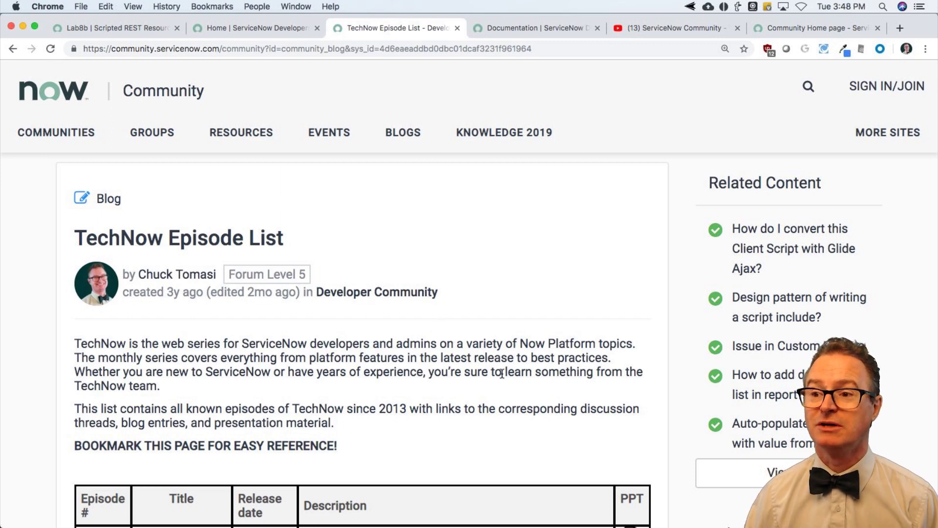
scroll(502, 372, "down", 1)
scroll(502, 373, "down", 5)
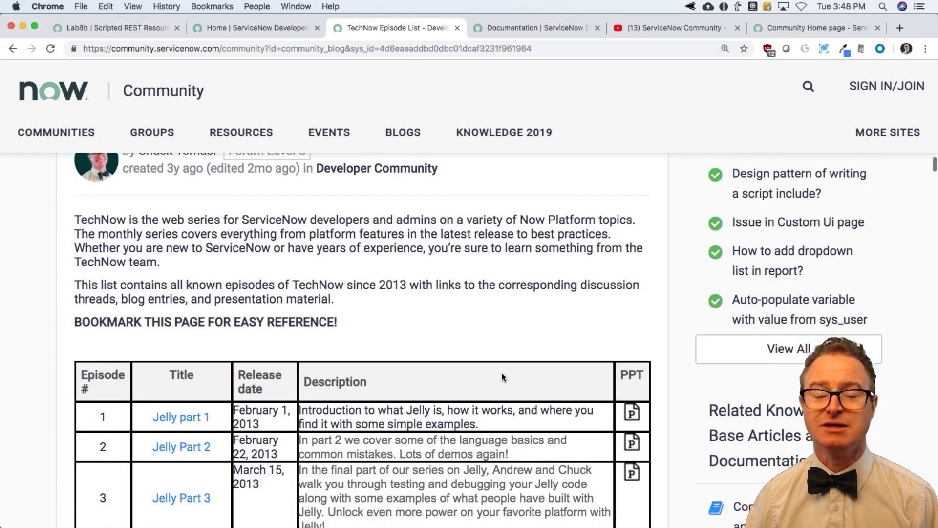
scroll(501, 373, "down", 2)
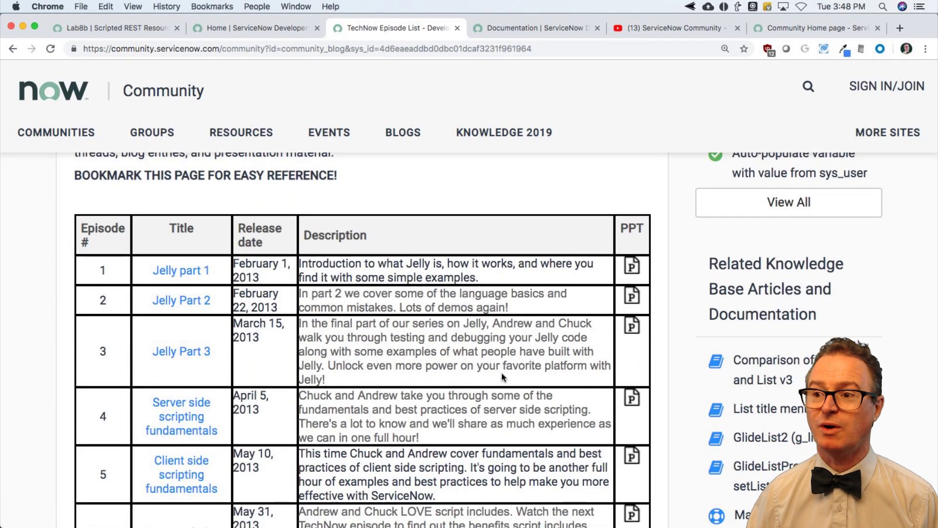
scroll(502, 376, "down", 1)
scroll(502, 376, "down", 1)
scroll(218, 423, "down", 2)
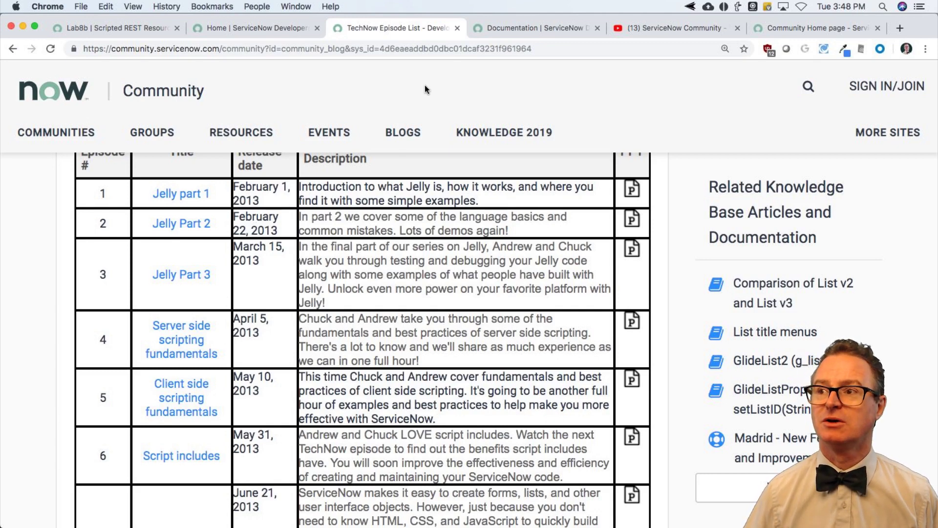
Step: Open the Technical Best Practices documentation and scroll through its list of 37 articles
left_click(524, 29)
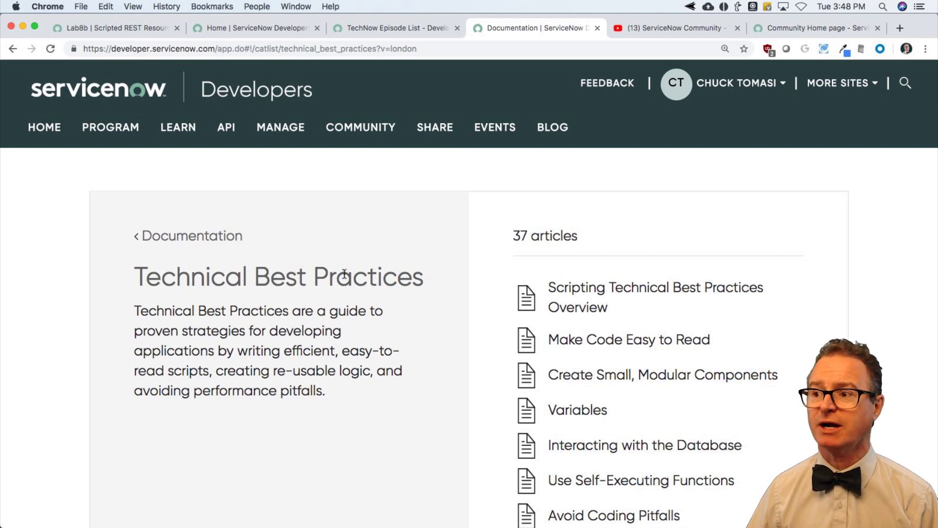
scroll(351, 276, "down", 5)
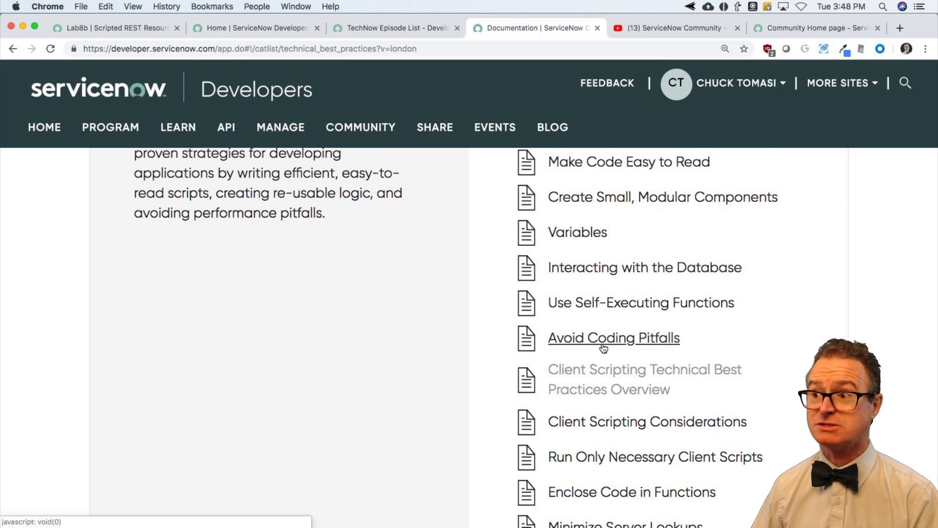
scroll(604, 348, "up", 1)
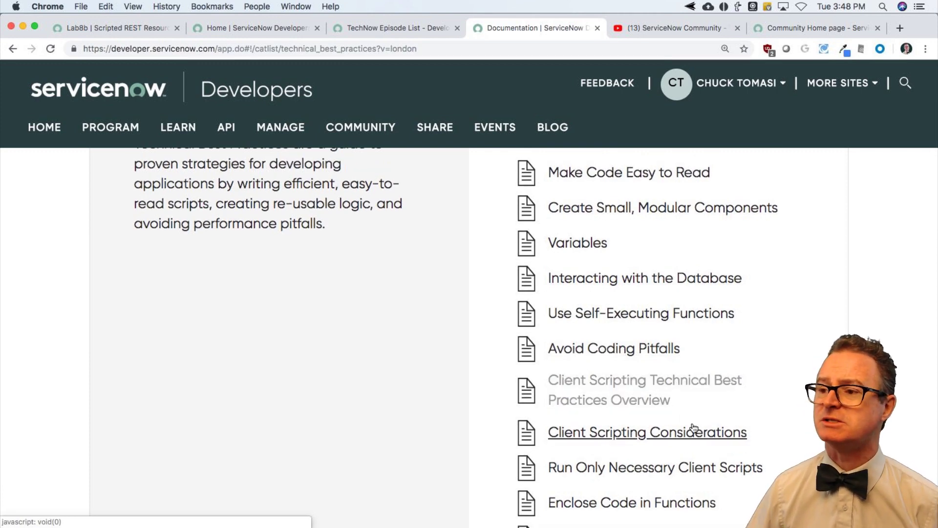
scroll(694, 427, "down", 4)
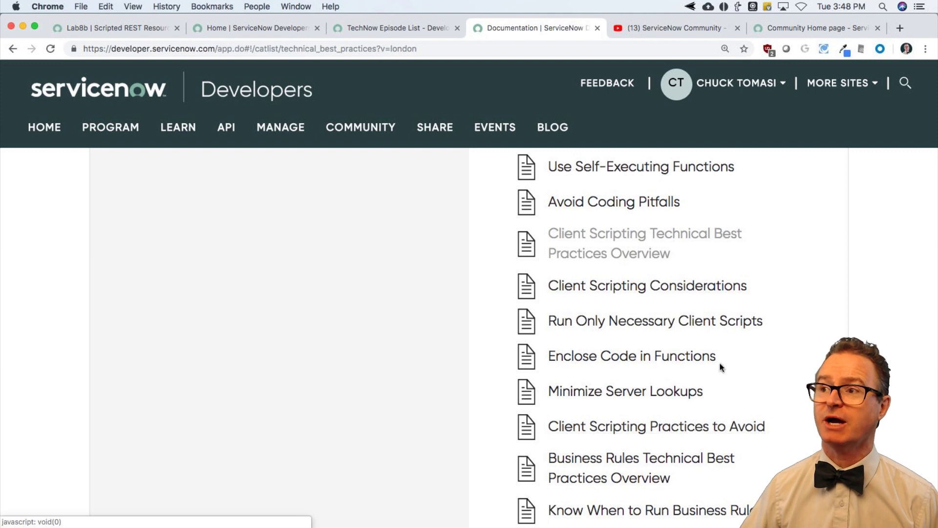
Step: Browse the YouTube scripting best practices videos, then switch to the ServiceNow Community home page
left_click(642, 28)
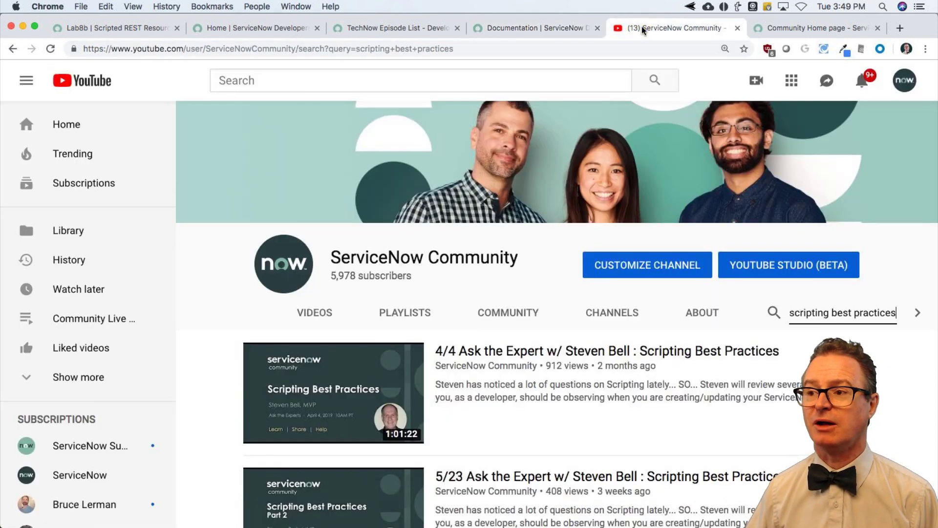
scroll(582, 391, "down", 2)
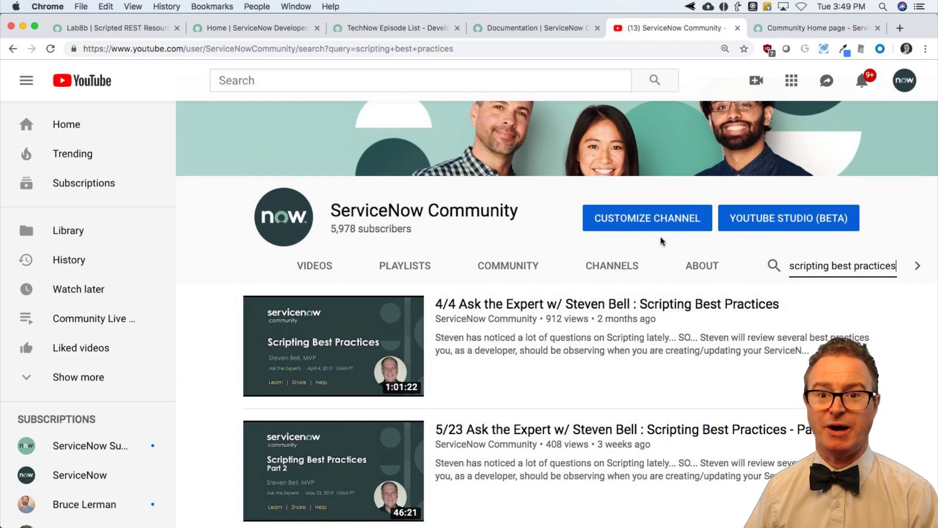
left_click(807, 27)
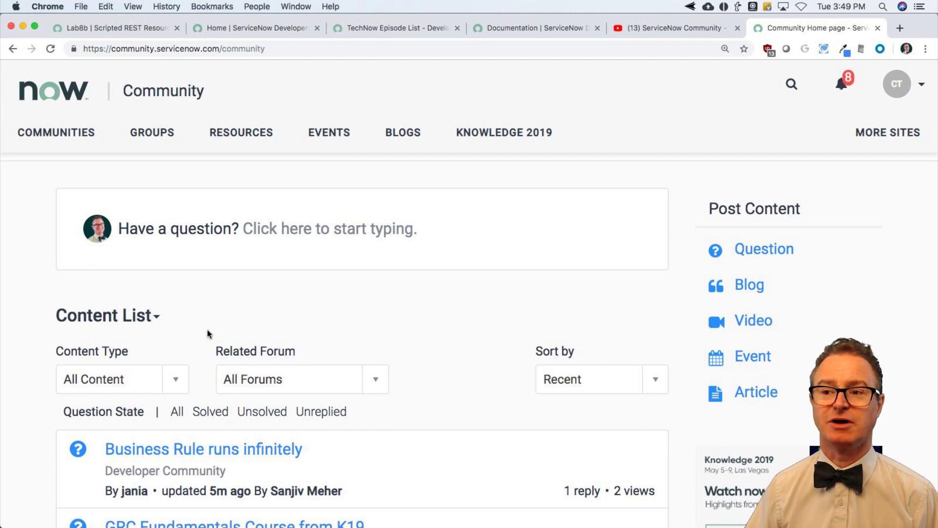
Step: Open the Community home page's list of communities, then close it again
left_click(55, 131)
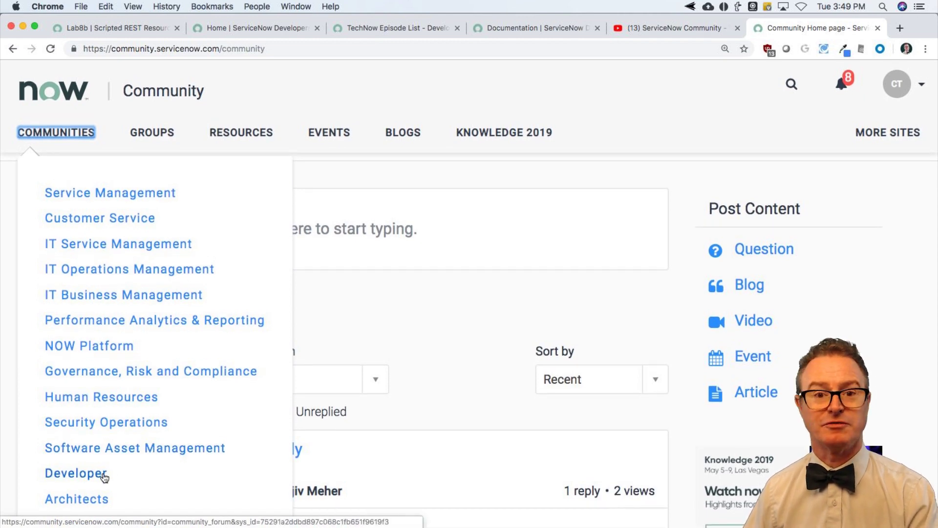
left_click(407, 335)
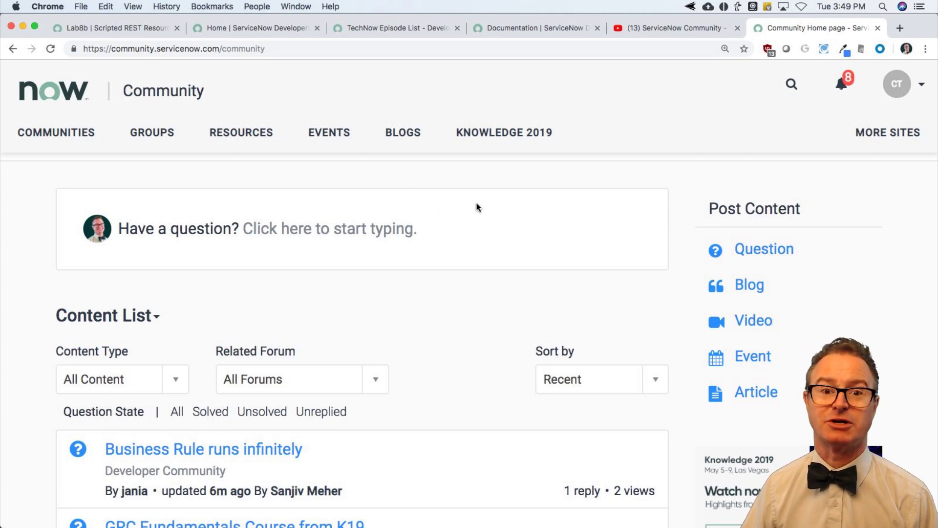
left_click(654, 31)
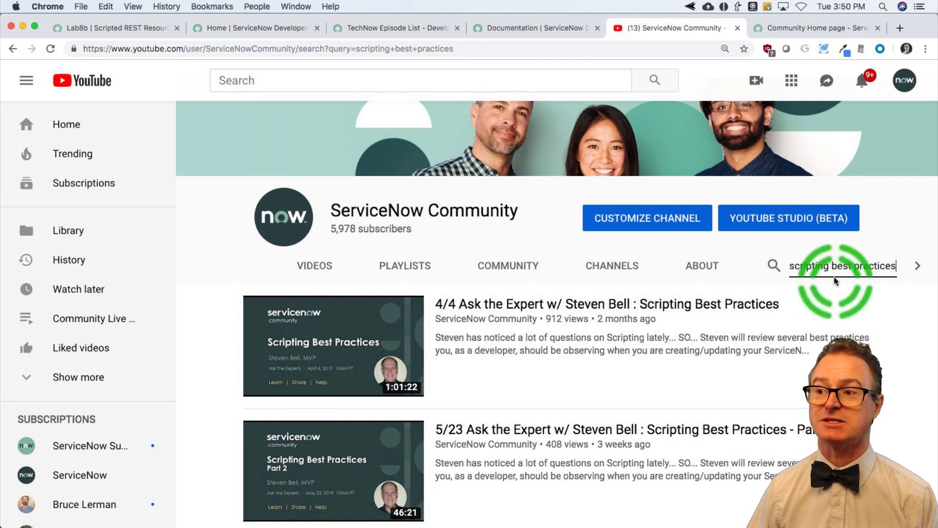
scroll(674, 376, "down", 3)
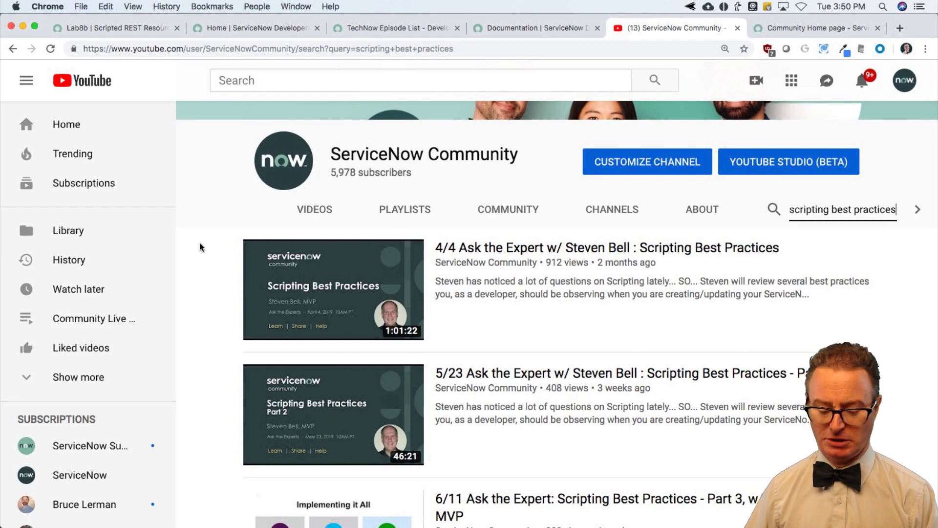
key("super+Tab")
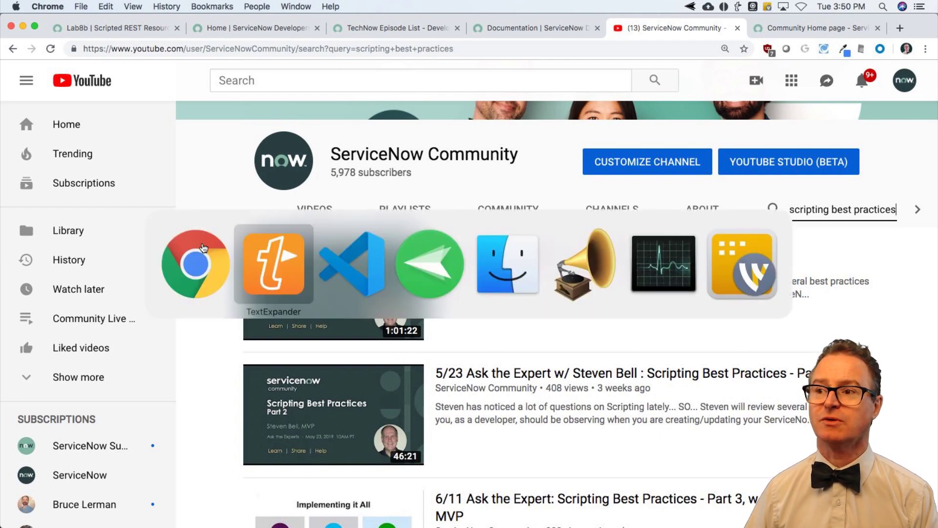
key("super+Tab")
scroll(316, 247, "up", 5)
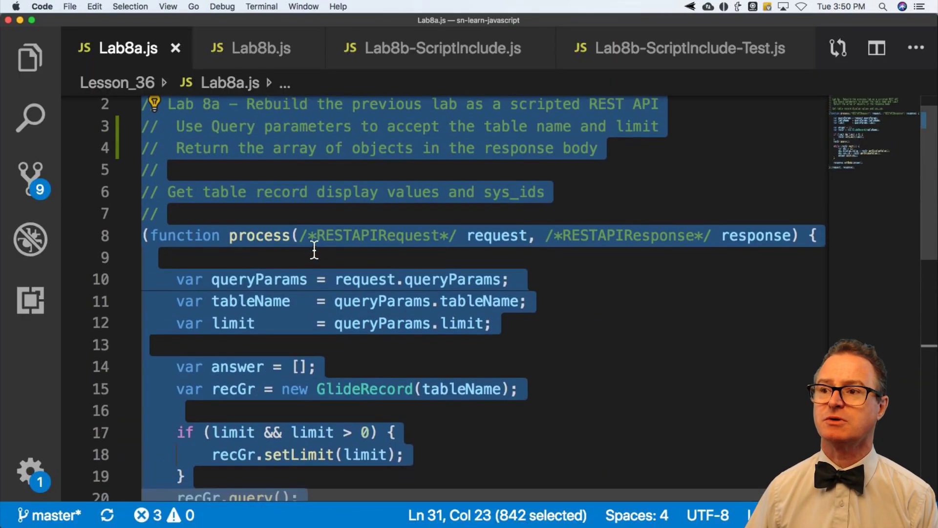
double_click(492, 236)
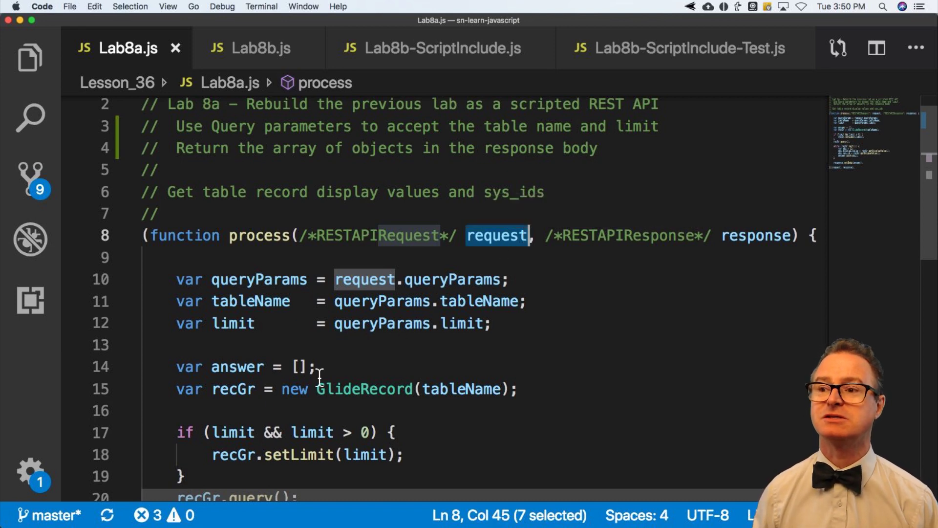
left_click_drag(213, 389, 247, 390)
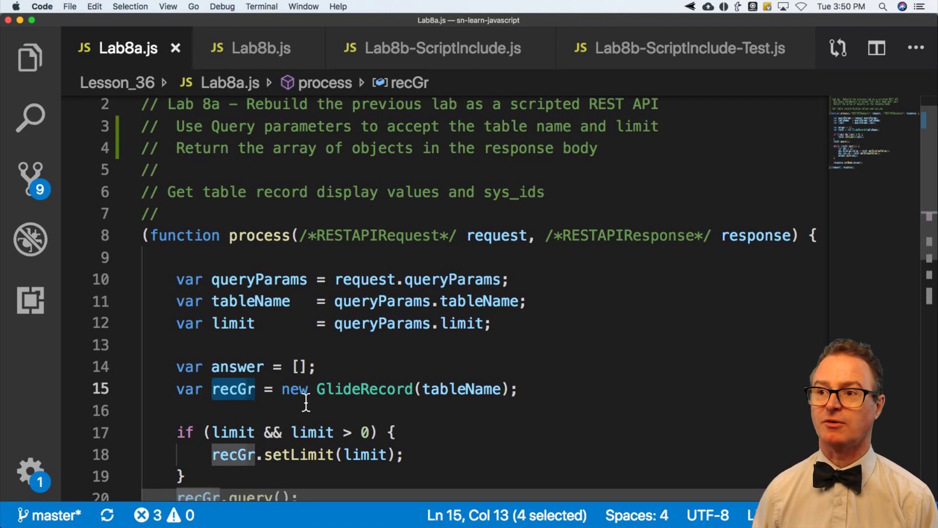
key("super+Tab")
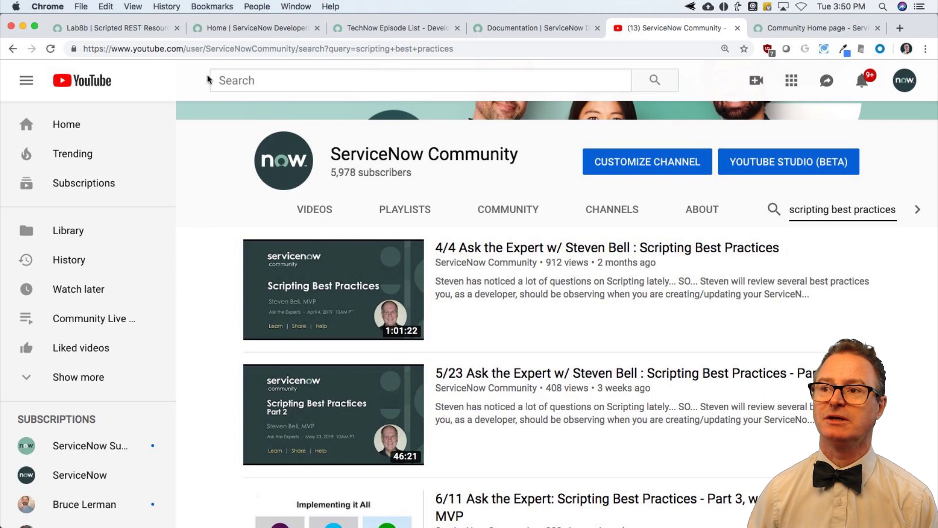
Step: On the Lab8b instance, filter the navigator by 'ss ru', open Business Rules, and start a new record
left_click(241, 28)
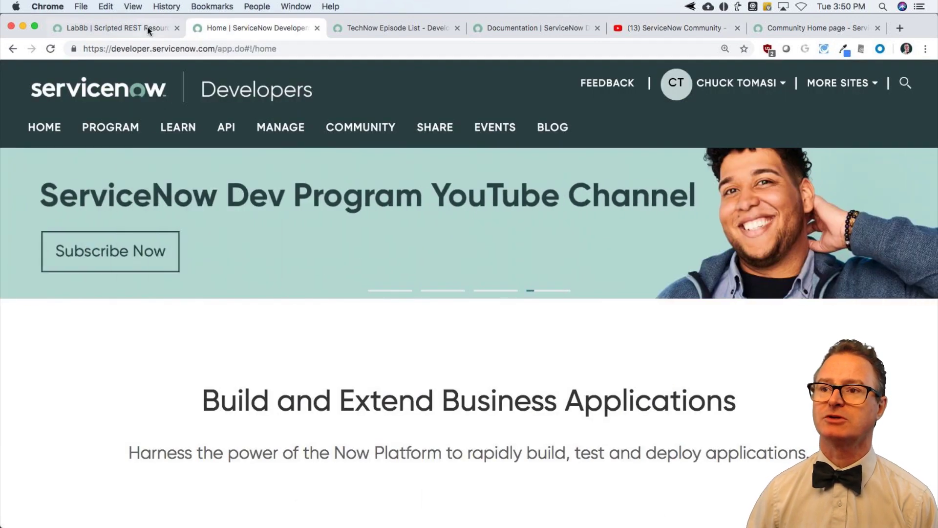
left_click(149, 28)
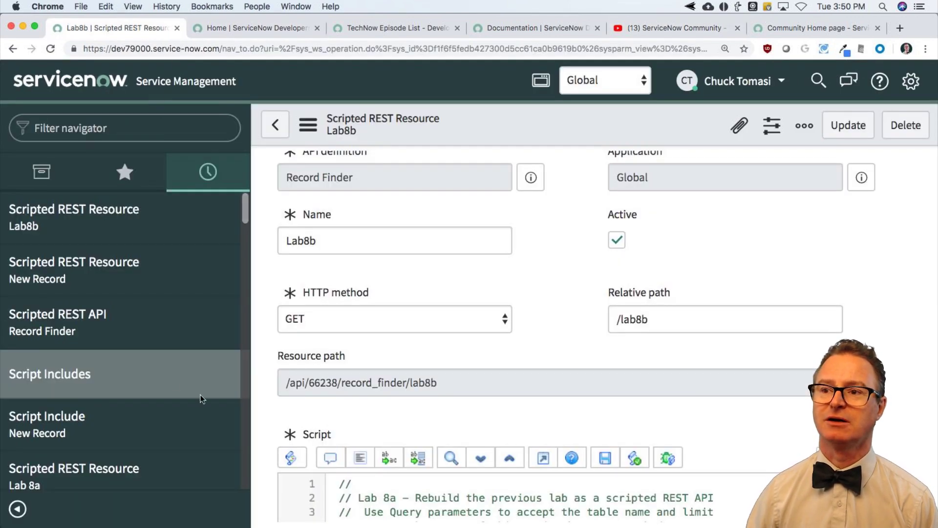
left_click(81, 128)
type("ss ru")
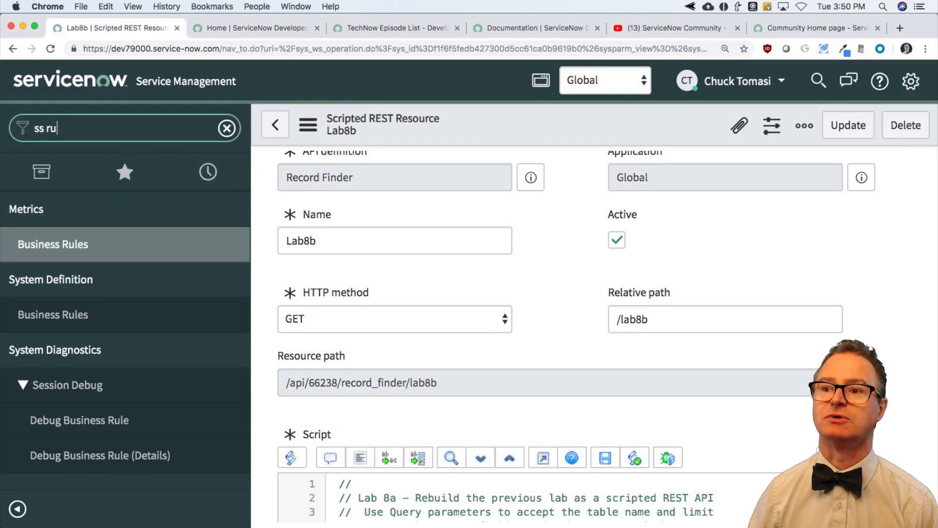
left_click(72, 316)
left_click(385, 128)
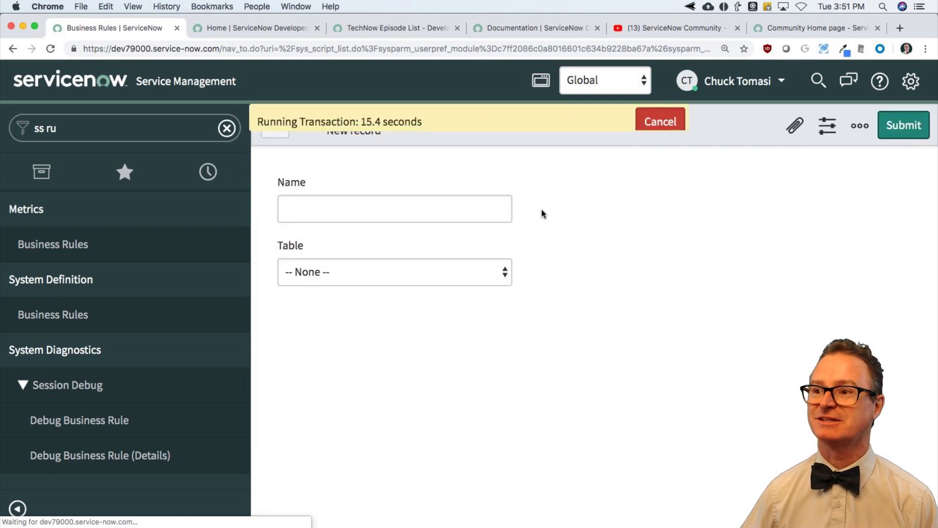
Step: Tick the Advanced checkbox on the new Business Rule form
left_click(616, 334)
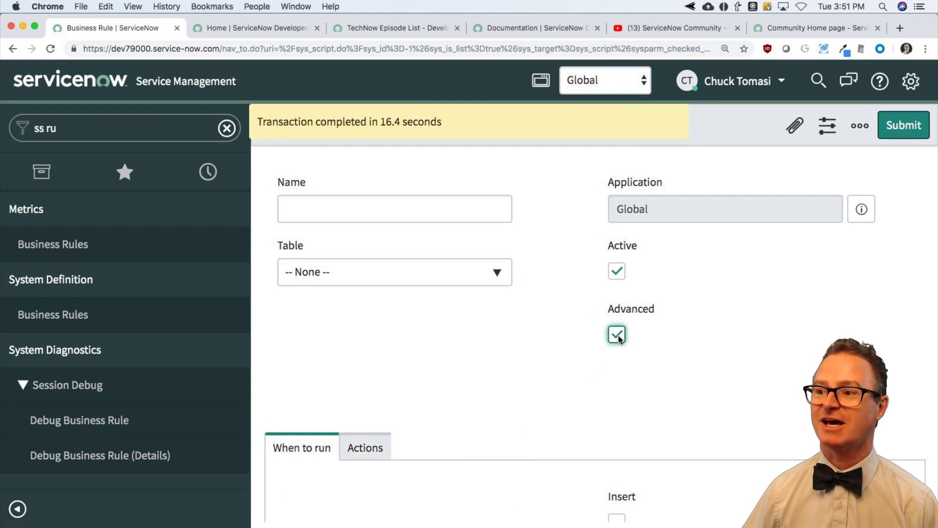
scroll(505, 353, "down", 2)
scroll(505, 352, "down", 7)
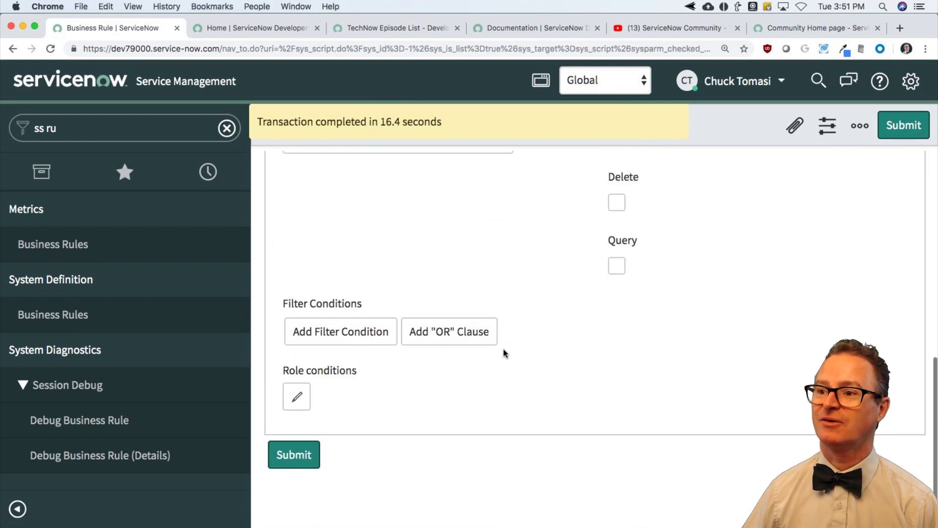
scroll(504, 352, "up", 4)
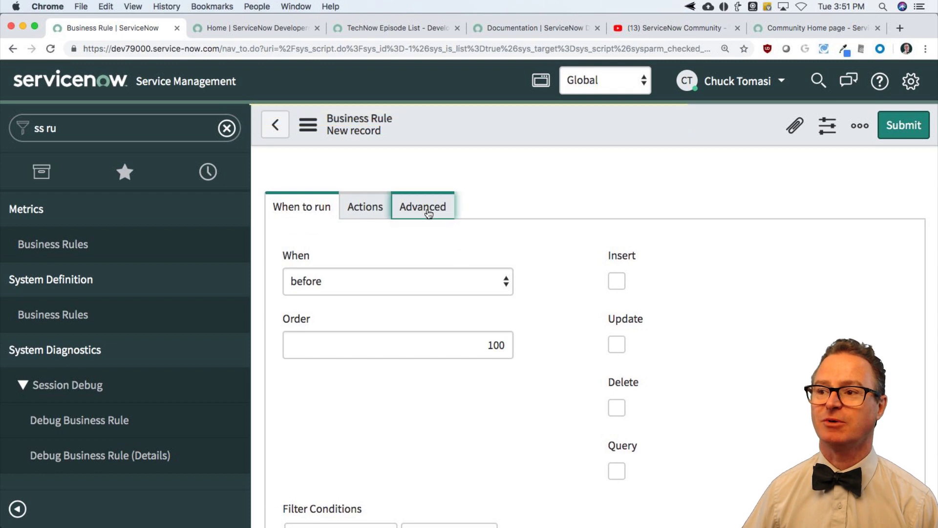
Step: Show the Advanced tab's script and highlight its current and previous parameters
left_click(434, 215)
double_click(498, 353)
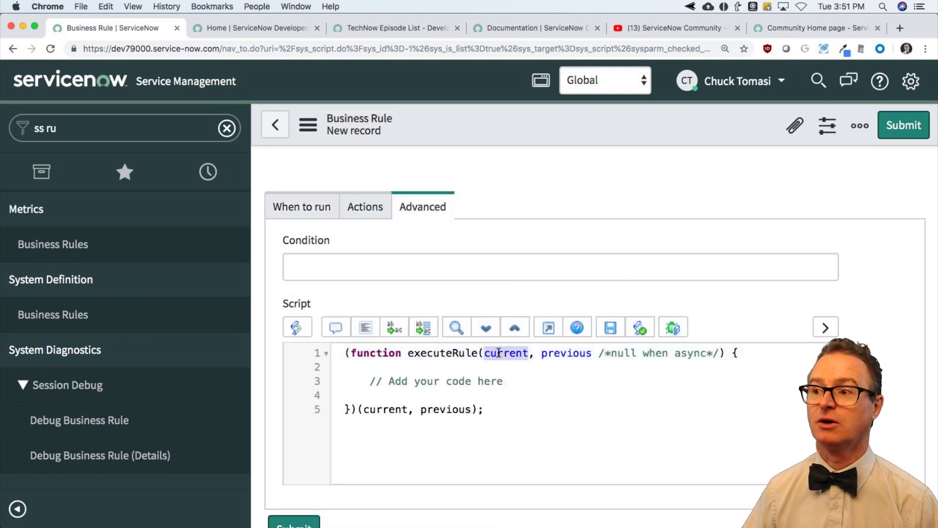
double_click(561, 353)
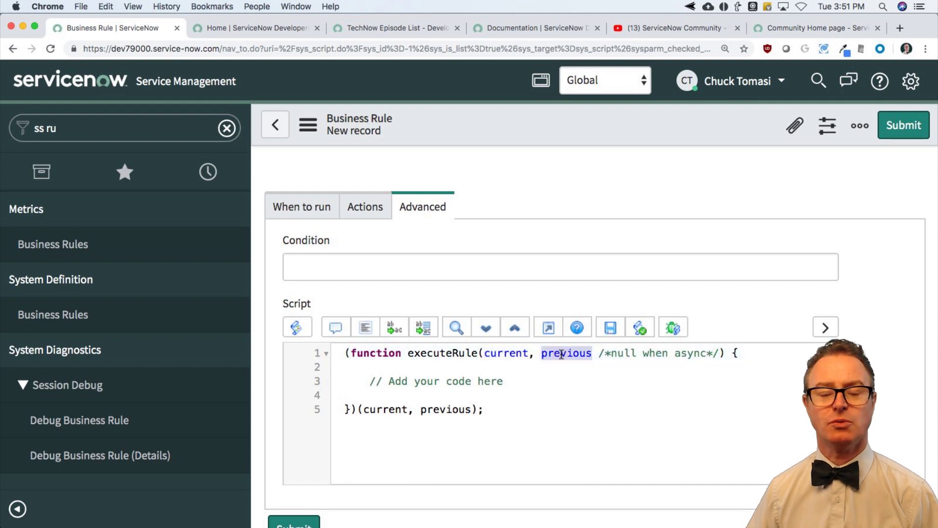